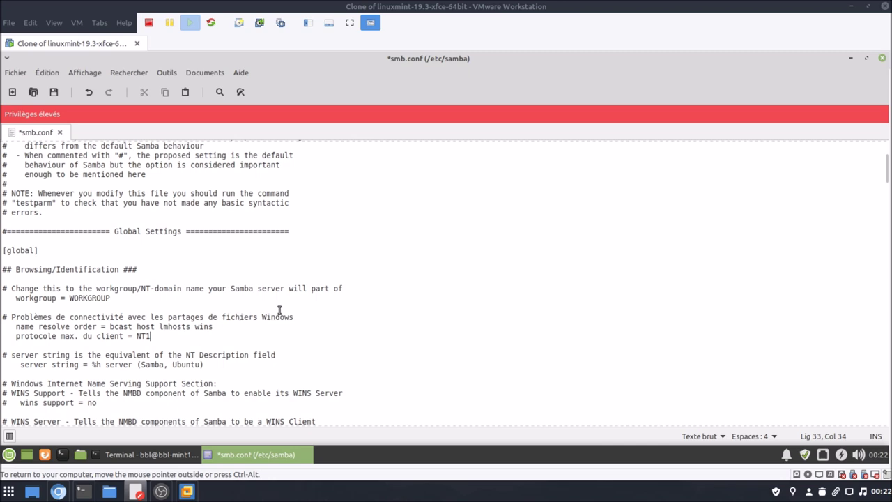
Save smb.conf with the new name resolve order and NT1 client max protocol lines under [global].
{"action": "left_click_drag", "start_coordinate": [15, 326], "coordinate": [161, 334]}
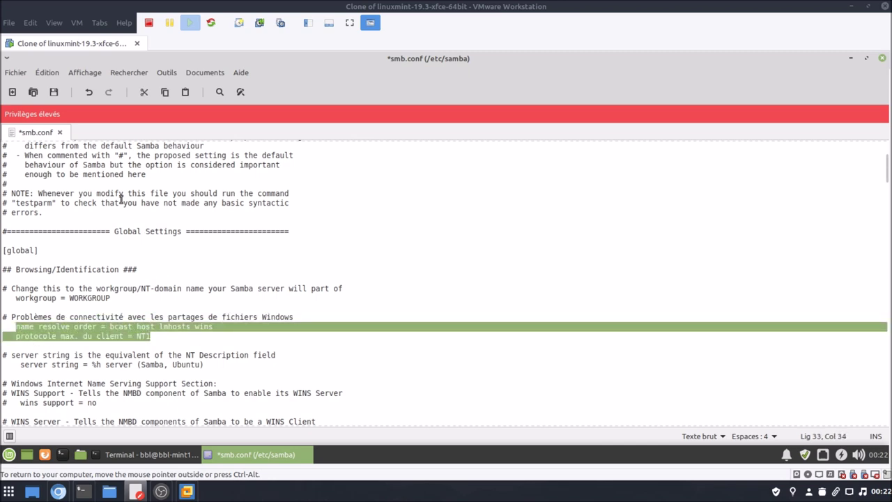
{"action": "left_click", "coordinate": [54, 94]}
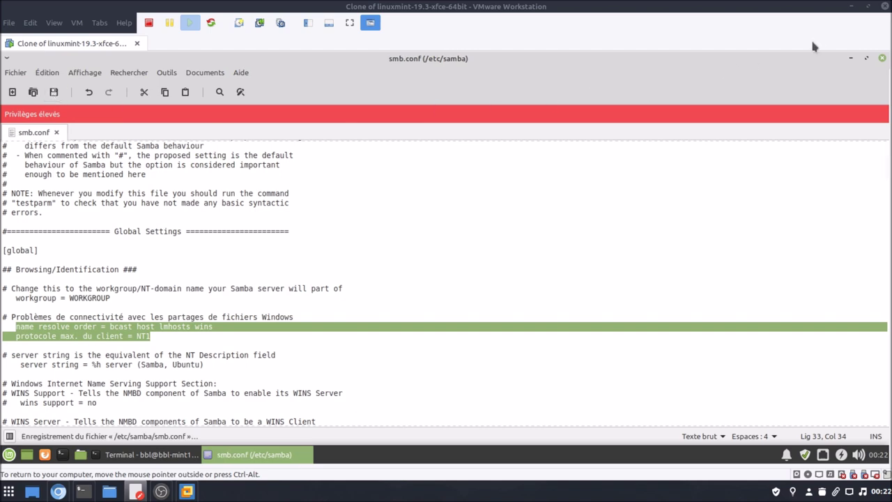
Close Xed and restart Samba with 'sudo systemctl restart smbd'.
{"action": "left_click", "coordinate": [882, 59]}
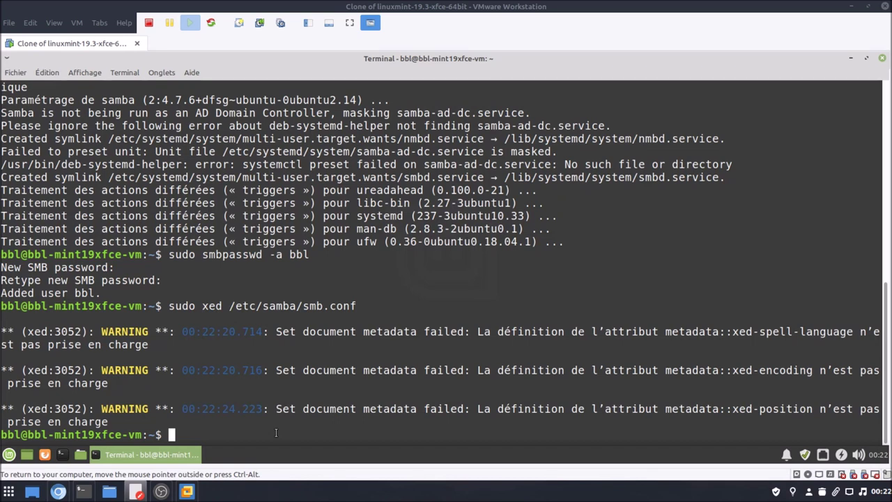
{"action": "type", "text": "sudo systemcrm"}
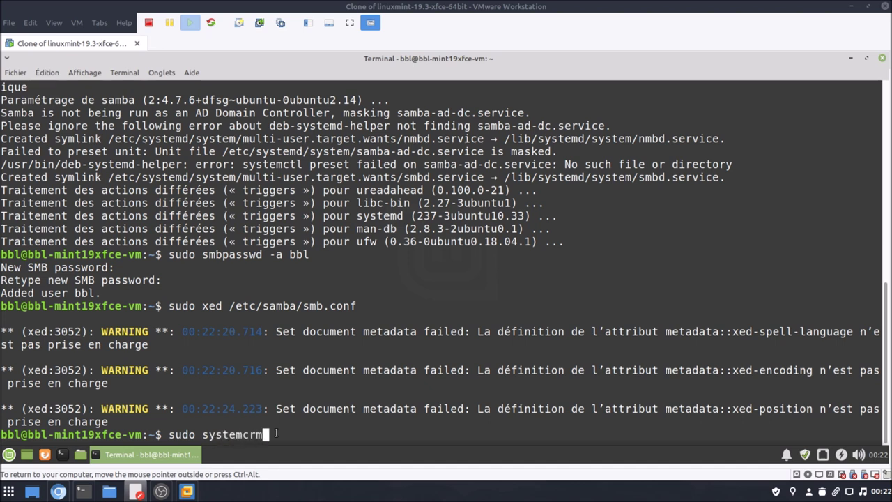
{"action": "key", "text": "BackSpace"}
{"action": "key", "text": "BackSpace"}
{"action": "key", "text": "BackSpace"}
{"action": "type", "text": "ctl restart s"}
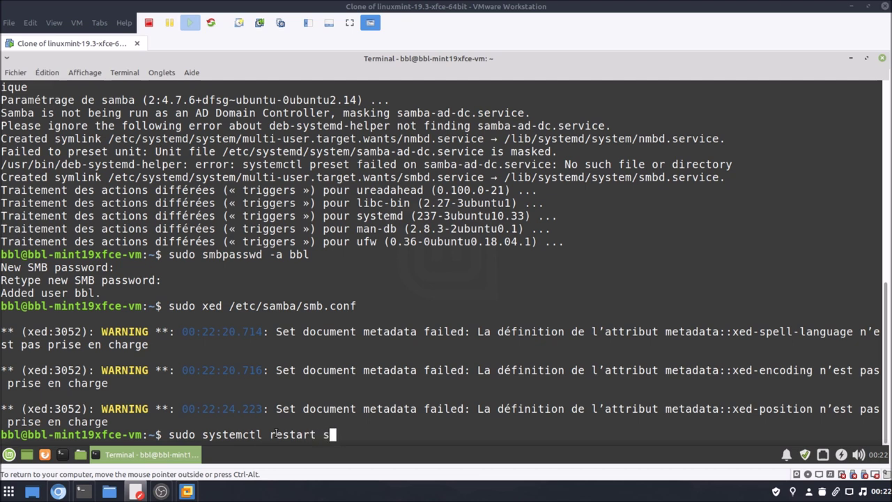
{"action": "type", "text": "mbd"}
{"action": "key", "text": "Return"}
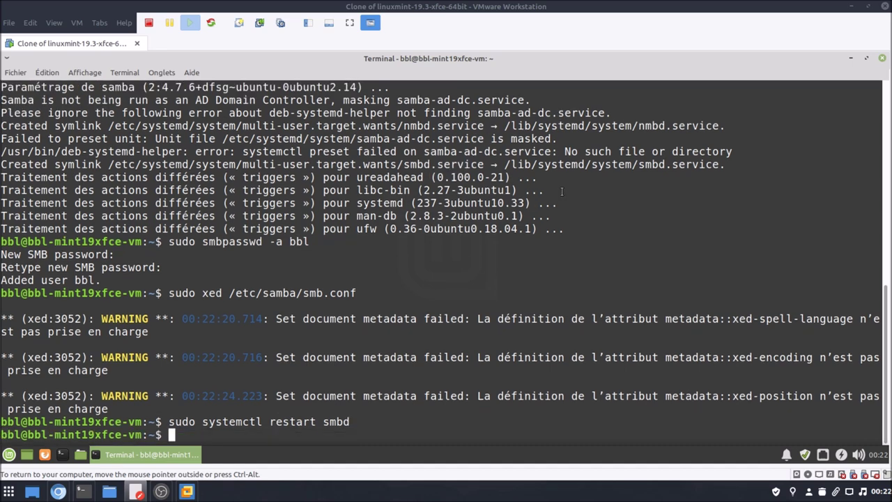
Close the terminal and browse the local network in a maximized Nemo home window.
{"action": "left_click", "coordinate": [881, 59]}
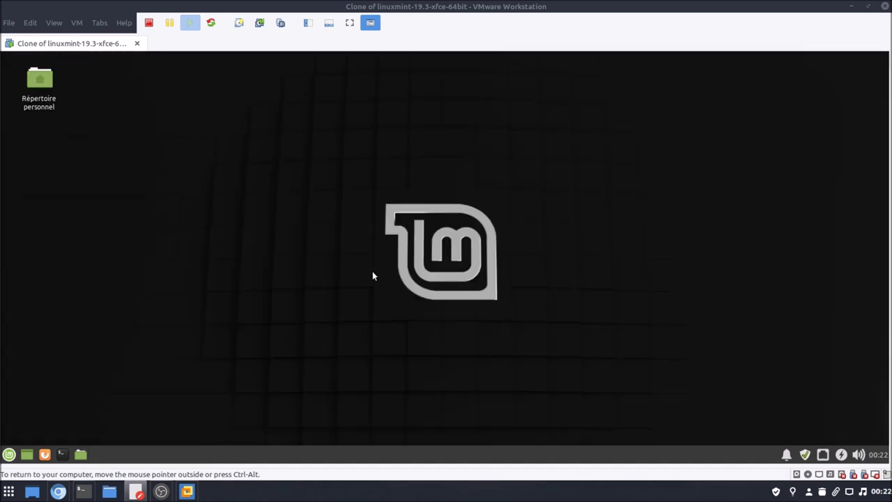
{"action": "left_click", "coordinate": [80, 454]}
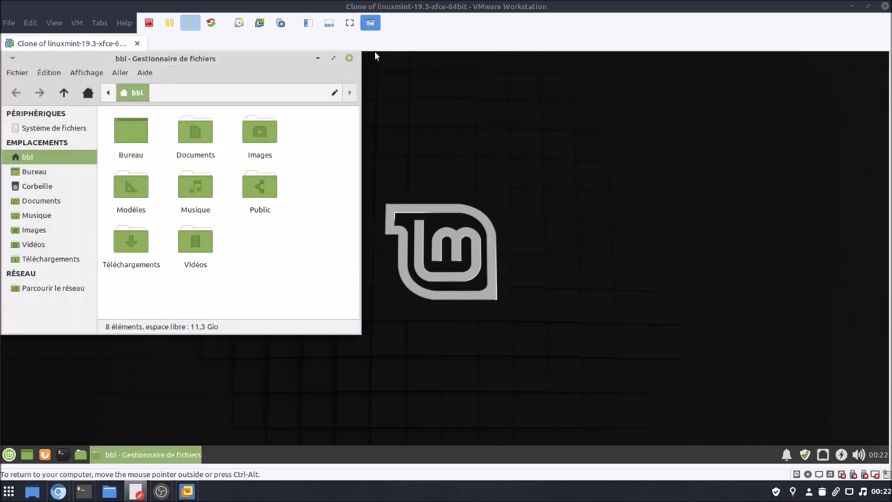
{"action": "left_click", "coordinate": [333, 59]}
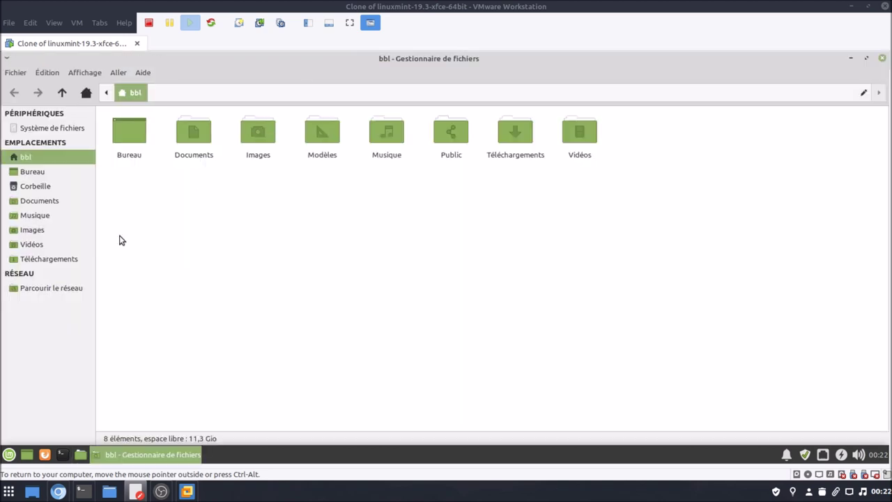
{"action": "left_click", "coordinate": [50, 288]}
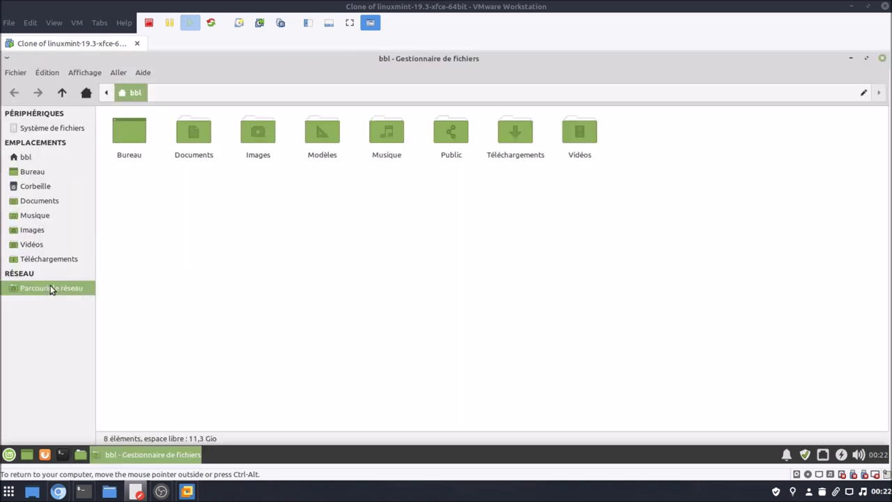
Go to smb://hpdc7800cm/home from the location bar.
{"action": "left_click", "coordinate": [225, 91]}
{"action": "type", "text": "smb"}
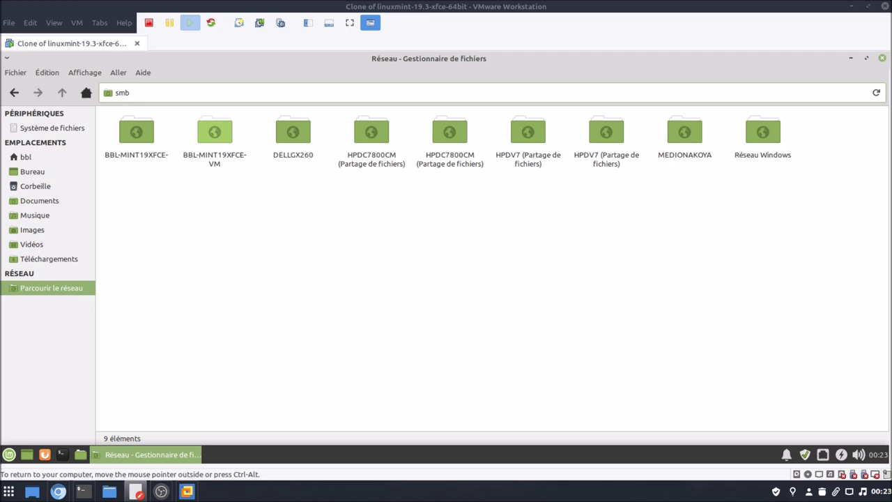
{"action": "type", "text": "://"}
{"action": "type", "text": "hpdc7800cm/home"}
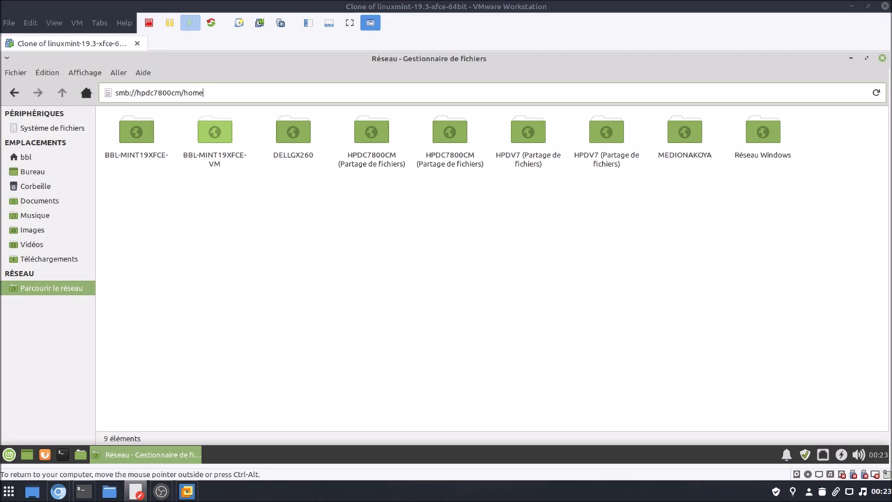
{"action": "key", "text": "Return"}
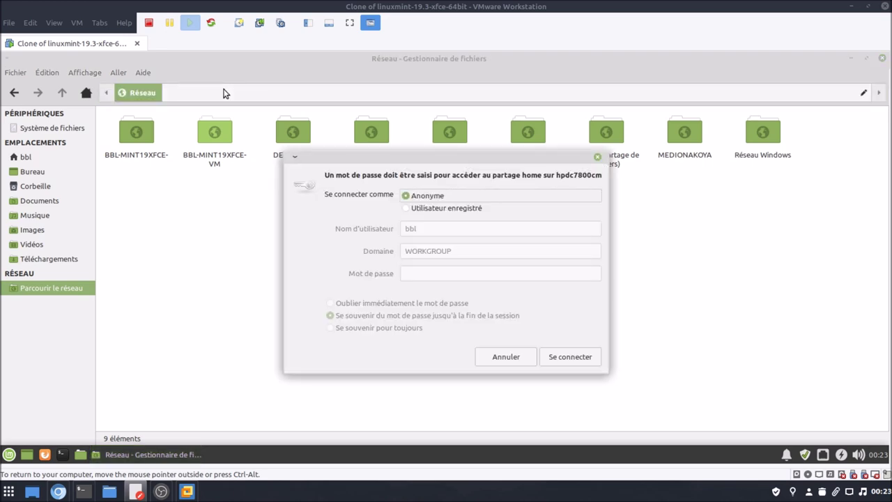
Connect as a registered user with the user name and password, remembered forever.
{"action": "left_click", "coordinate": [439, 209]}
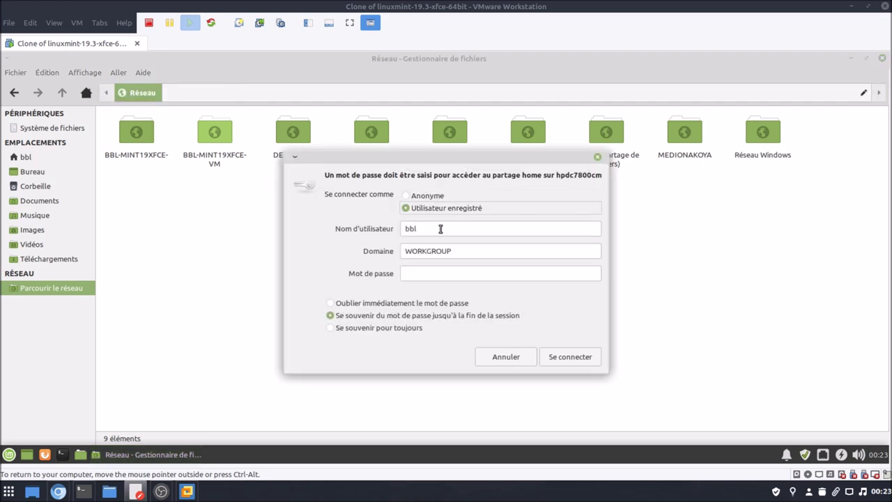
{"action": "left_click", "coordinate": [440, 228]}
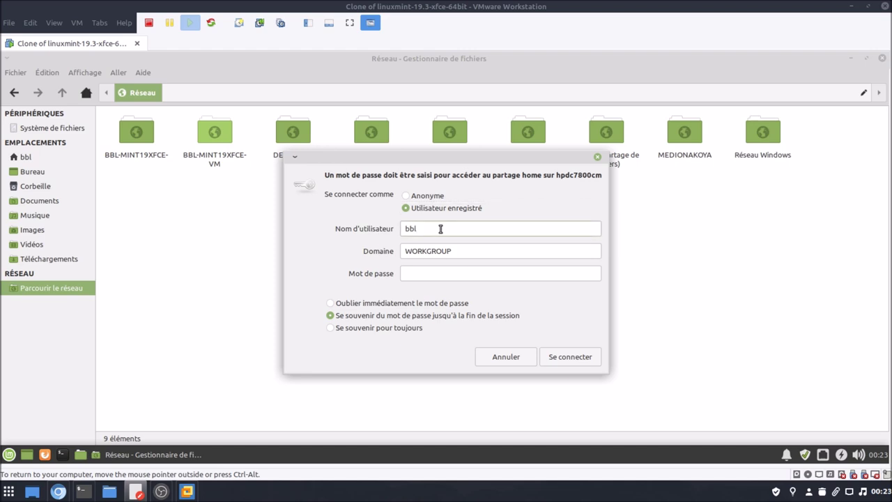
{"action": "key", "text": "BackSpace"}
{"action": "key", "text": "BackSpace"}
{"action": "key", "text": "BackSpace"}
{"action": "type", "text": "any"}
{"action": "left_click", "coordinate": [453, 273]}
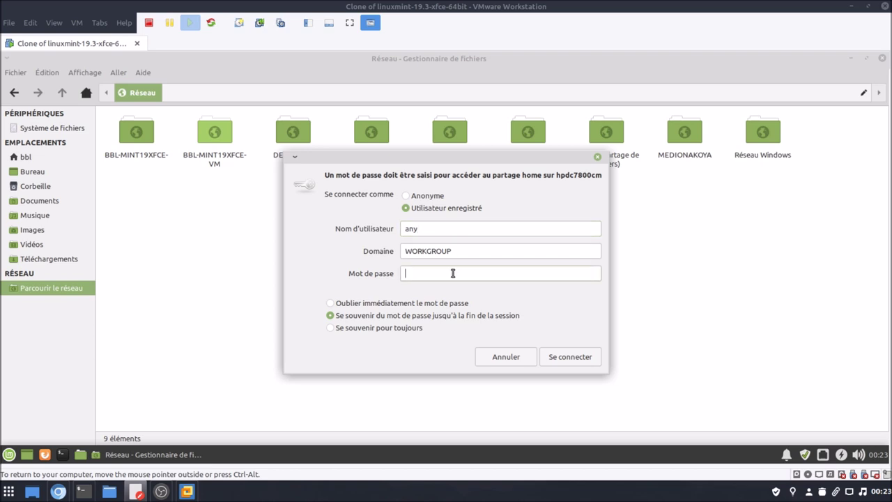
{"action": "type", "text": "••••••••"}
{"action": "left_click", "coordinate": [395, 328]}
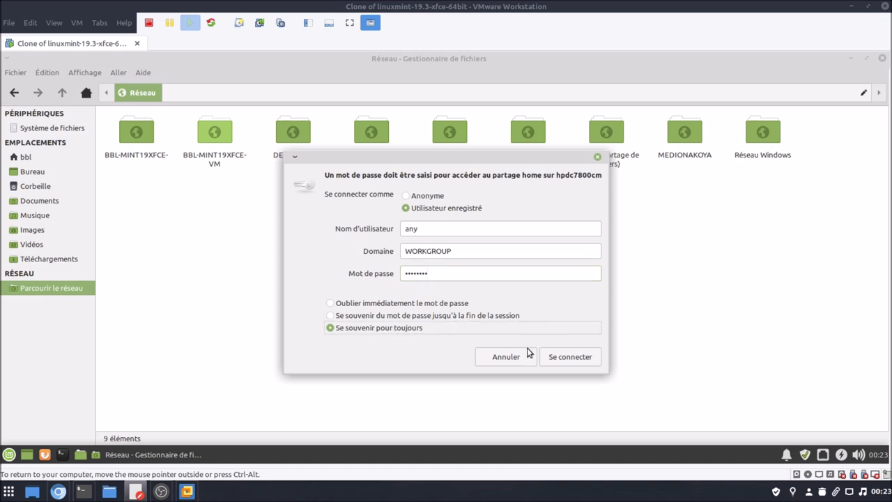
{"action": "left_click", "coordinate": [582, 359]}
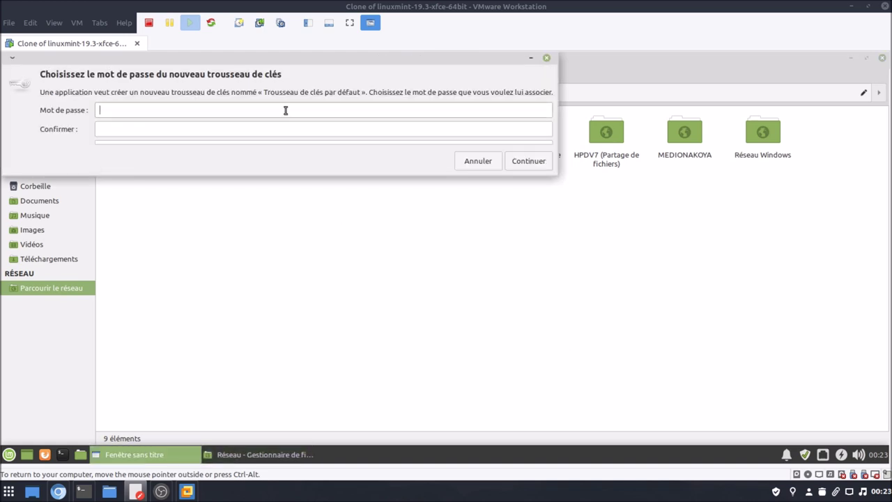
Set and confirm a new keyring password.
{"action": "type", "text": "••••••"}
{"action": "key", "text": "Tab"}
{"action": "type", "text": "••••••"}
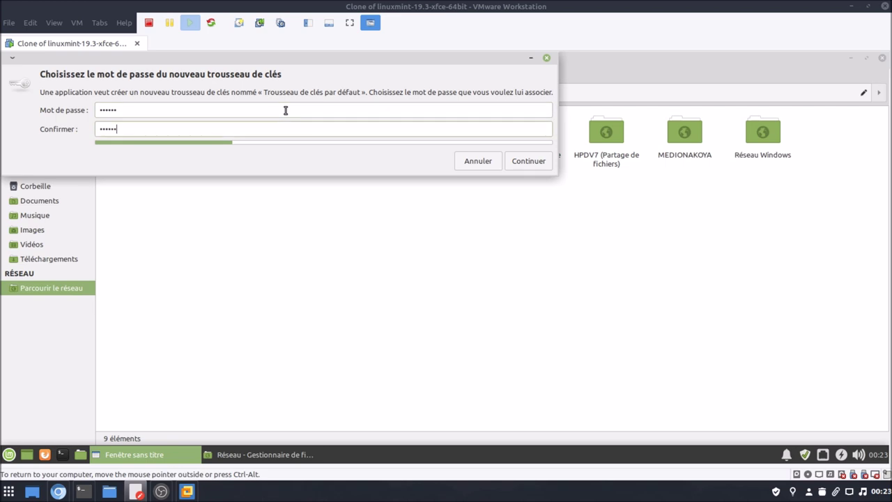
{"action": "left_click", "coordinate": [516, 161]}
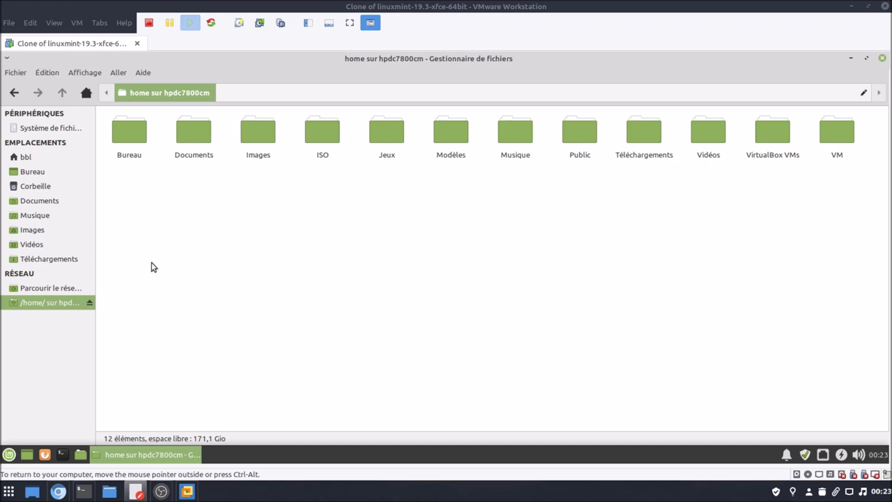
Bookmark the hpdc7800cm home share, move it below Téléchargements, and return to the network view.
{"action": "right_click", "coordinate": [45, 306]}
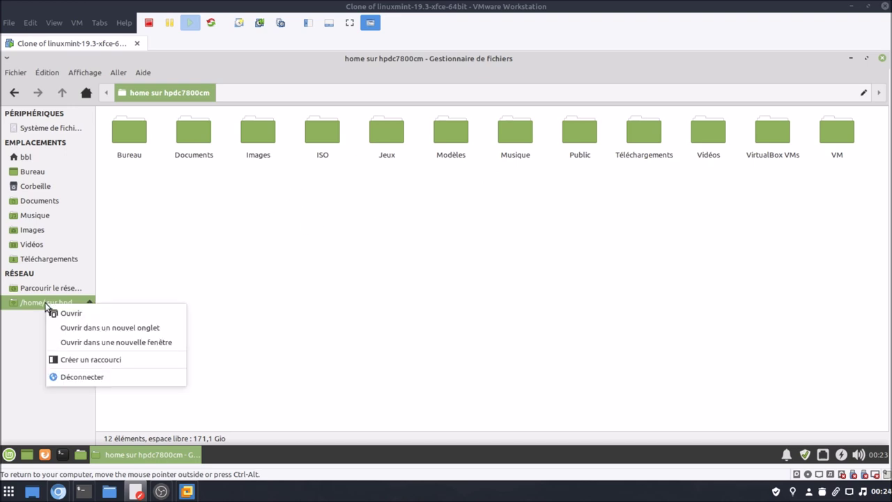
{"action": "left_click", "coordinate": [72, 354]}
{"action": "left_click", "coordinate": [57, 203]}
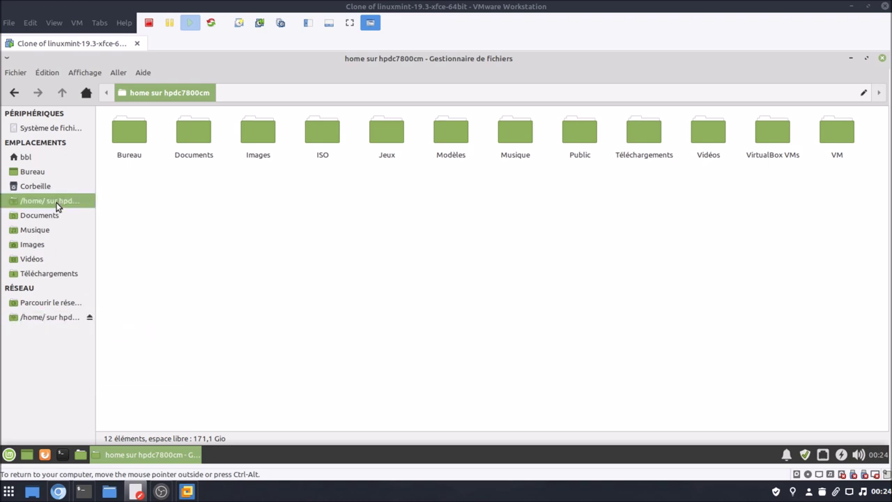
{"action": "left_click_drag", "start_coordinate": [56, 203], "coordinate": [75, 284]}
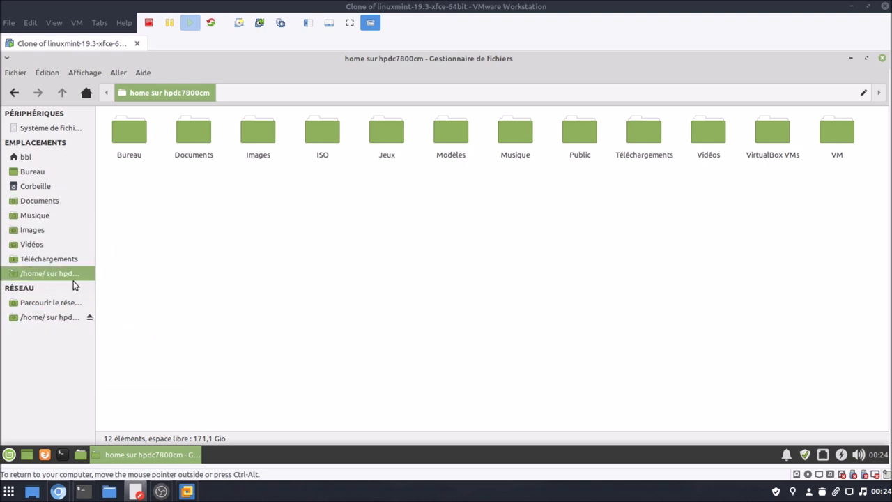
{"action": "left_click", "coordinate": [59, 304]}
{"action": "left_click", "coordinate": [250, 94]}
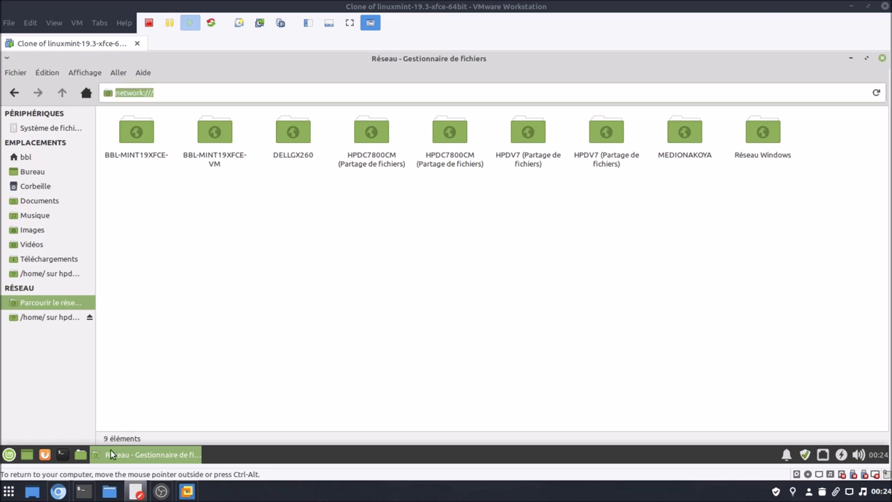
Briefly open a terminal, then replace the network:/// location with smb://hpdv7/home.
{"action": "right_click", "coordinate": [85, 493]}
{"action": "left_click", "coordinate": [80, 385]}
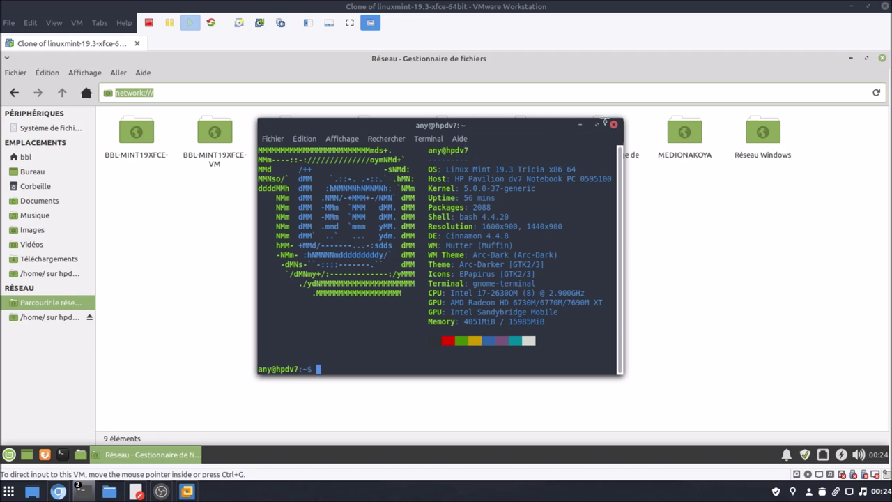
{"action": "left_click", "coordinate": [613, 125]}
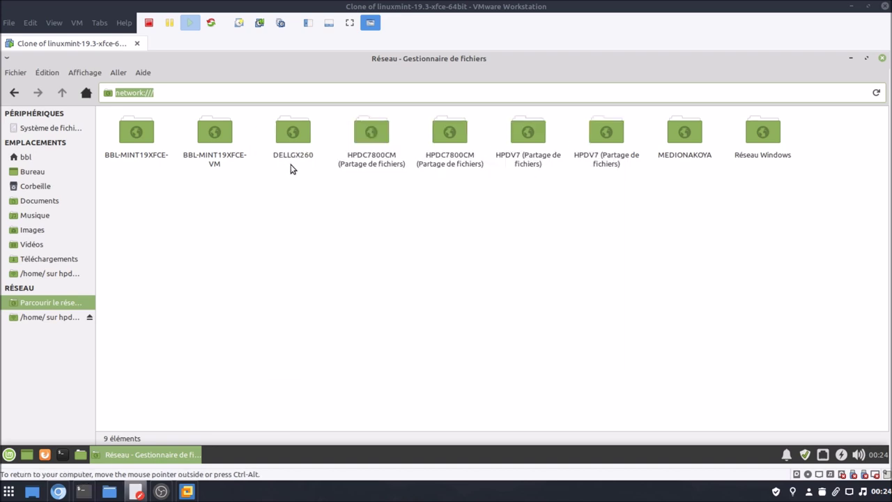
{"action": "left_click", "coordinate": [249, 90]}
{"action": "left_click_drag", "start_coordinate": [250, 90], "coordinate": [111, 92]}
{"action": "type", "text": "smb:"}
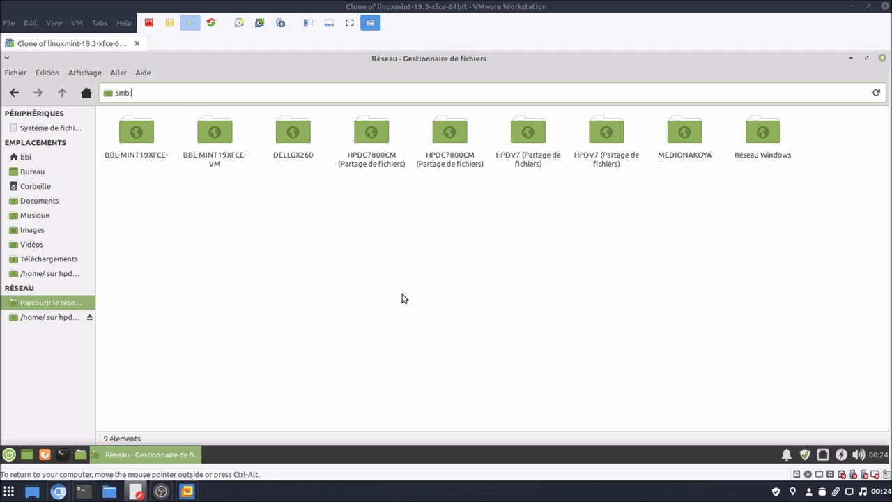
{"action": "type", "text": "//hpdv7/home"}
Connect to the hpdv7 home share as a registered user with a permanently saved password.
{"action": "key", "text": "Return"}
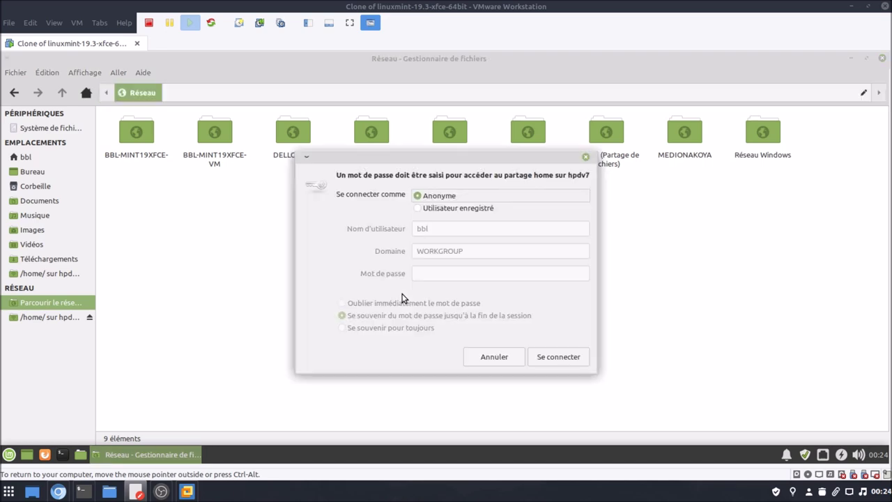
{"action": "left_click_drag", "start_coordinate": [451, 230], "coordinate": [411, 228]}
{"action": "type", "text": "any"}
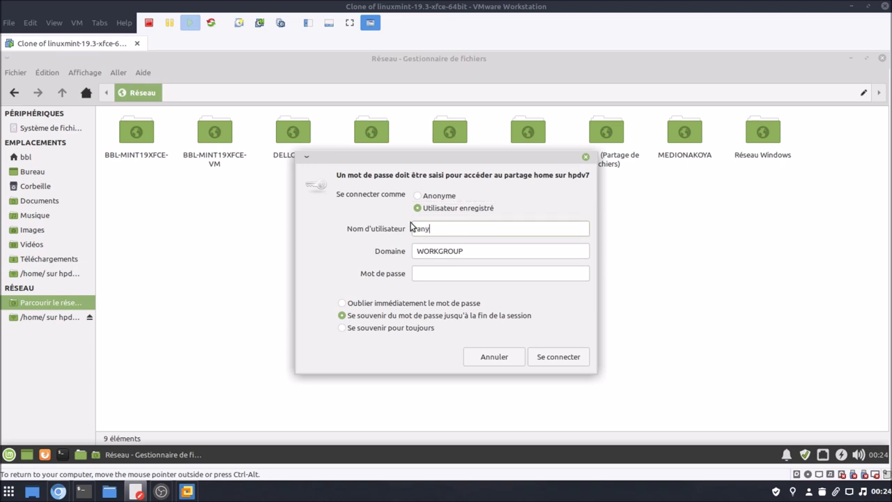
{"action": "key", "text": "Tab"}
{"action": "key", "text": "Tab"}
{"action": "type", "text": "•••••••"}
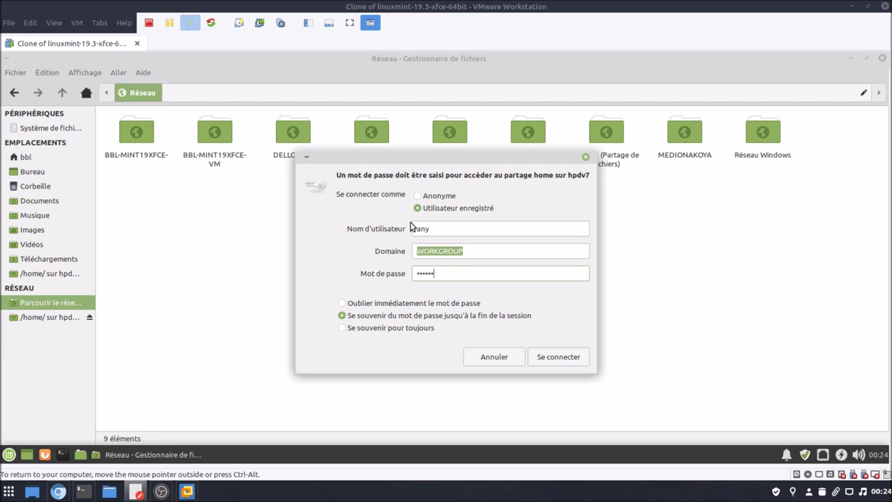
{"action": "type", "text": "•"}
{"action": "left_click", "coordinate": [409, 329]}
{"action": "left_click", "coordinate": [559, 359]}
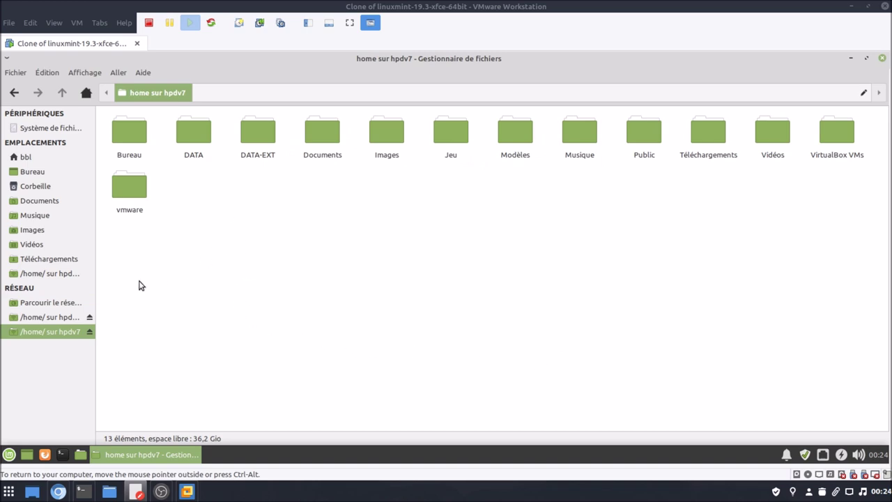
Bookmark the hpdv7 home share and place the bookmark below Téléchargements.
{"action": "right_click", "coordinate": [63, 331]}
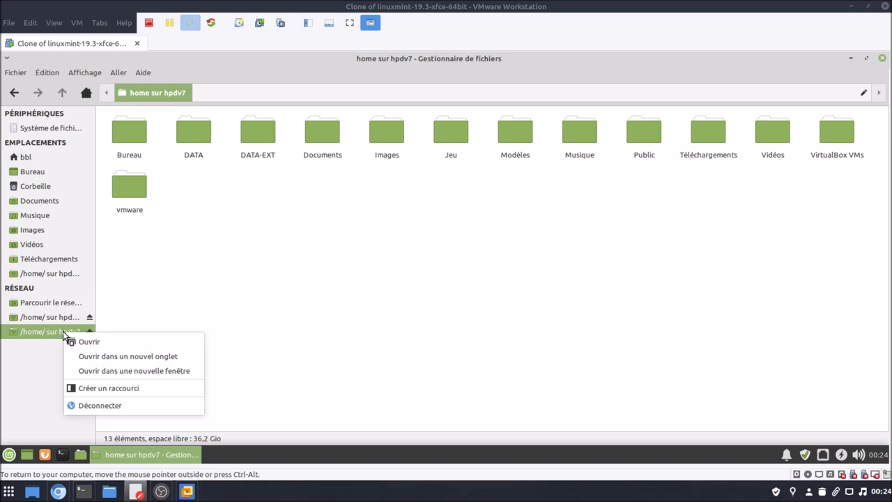
{"action": "left_click", "coordinate": [101, 388]}
{"action": "left_click", "coordinate": [56, 200]}
{"action": "left_click_drag", "start_coordinate": [55, 201], "coordinate": [81, 295]}
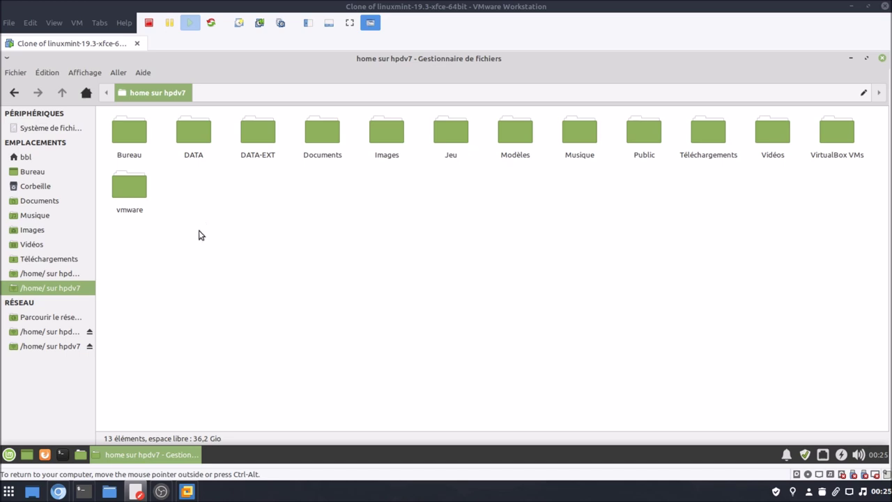
Browse hpdv7 down to DATA/Virtualisation/VirtualBox/VirtualBox VMs, then return to the network view.
{"action": "double_click", "coordinate": [197, 138]}
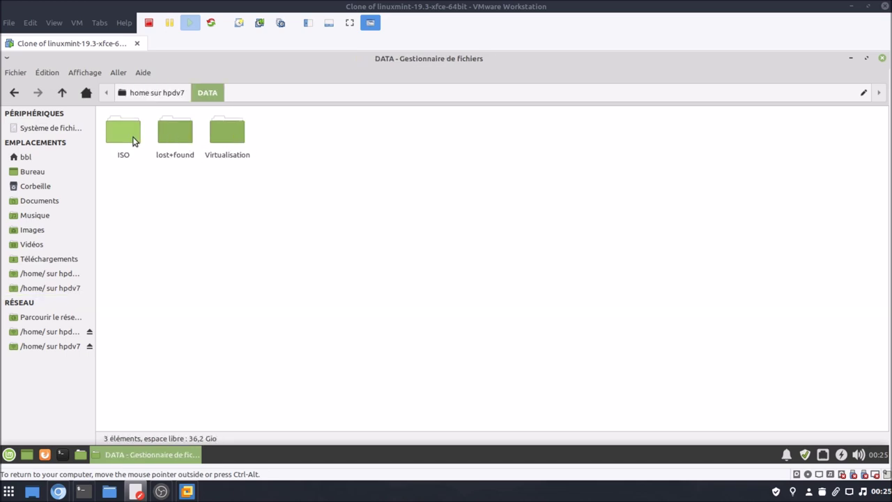
{"action": "double_click", "coordinate": [134, 140]}
{"action": "left_click", "coordinate": [216, 93]}
{"action": "left_click", "coordinate": [224, 132]}
{"action": "double_click", "coordinate": [224, 132]}
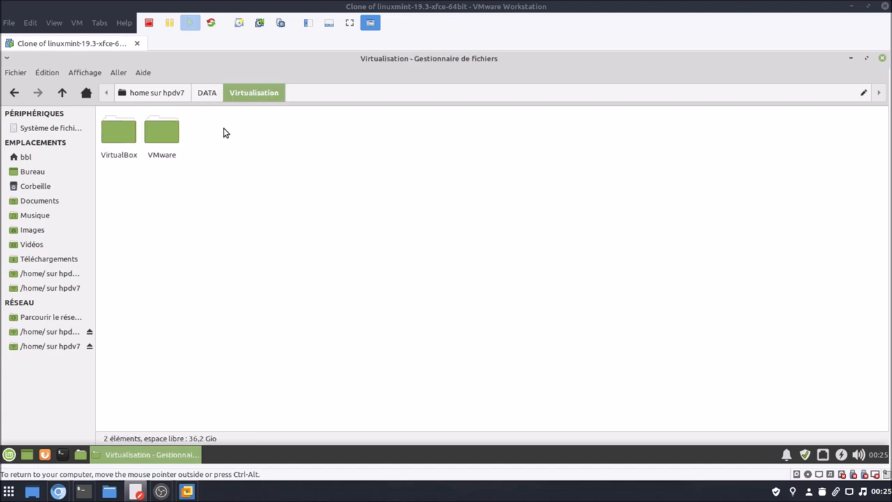
{"action": "double_click", "coordinate": [130, 136]}
{"action": "left_click", "coordinate": [126, 134]}
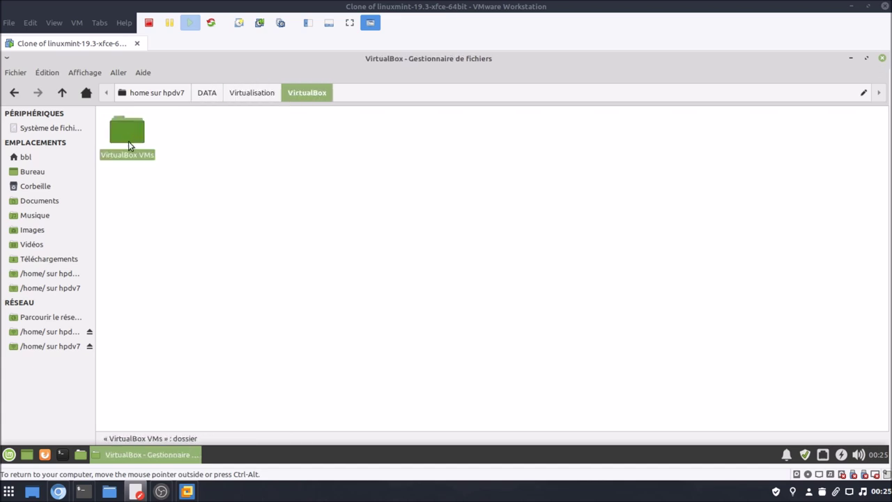
{"action": "double_click", "coordinate": [131, 127]}
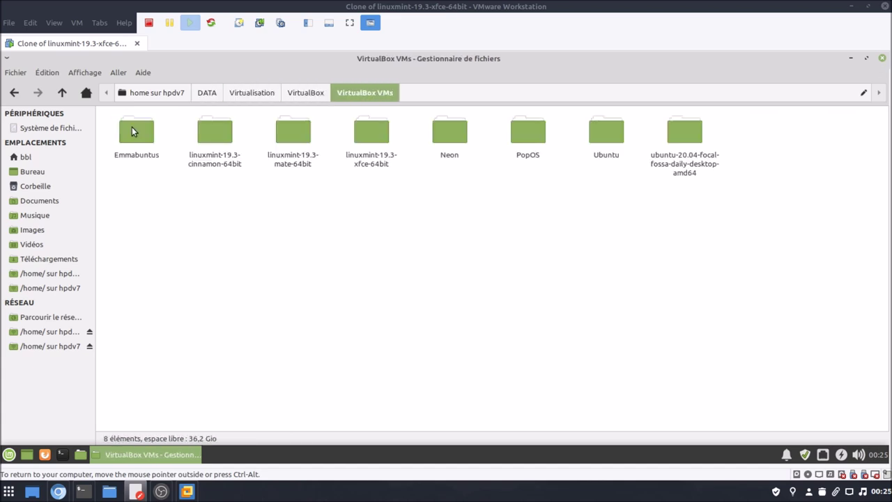
{"action": "left_click", "coordinate": [157, 96]}
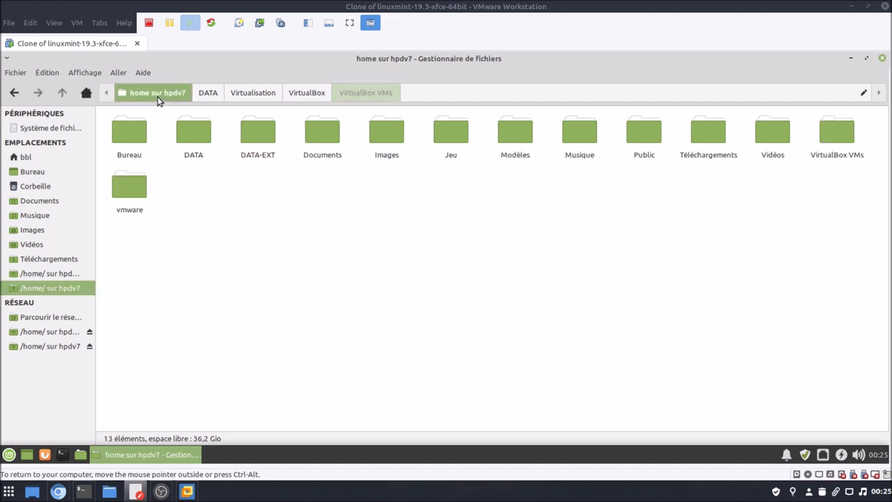
{"action": "left_click", "coordinate": [63, 319]}
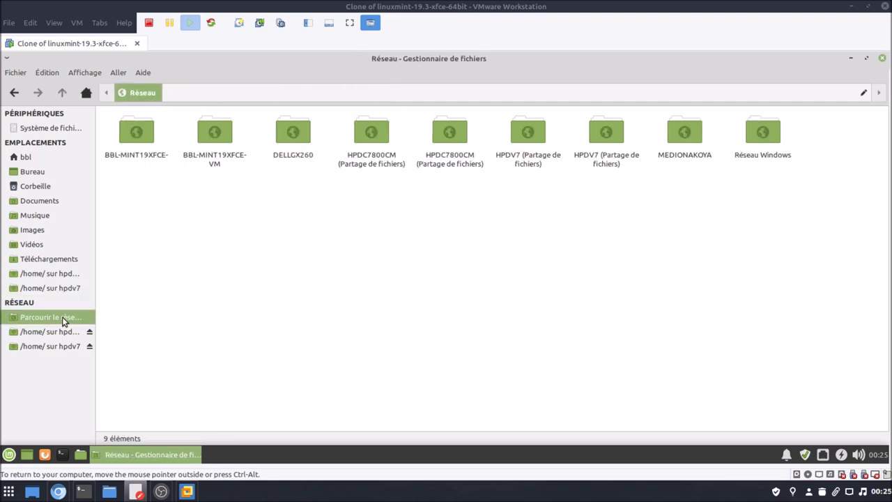
Go to smb://dellgx260/emtec from the text location bar.
{"action": "left_click", "coordinate": [225, 97]}
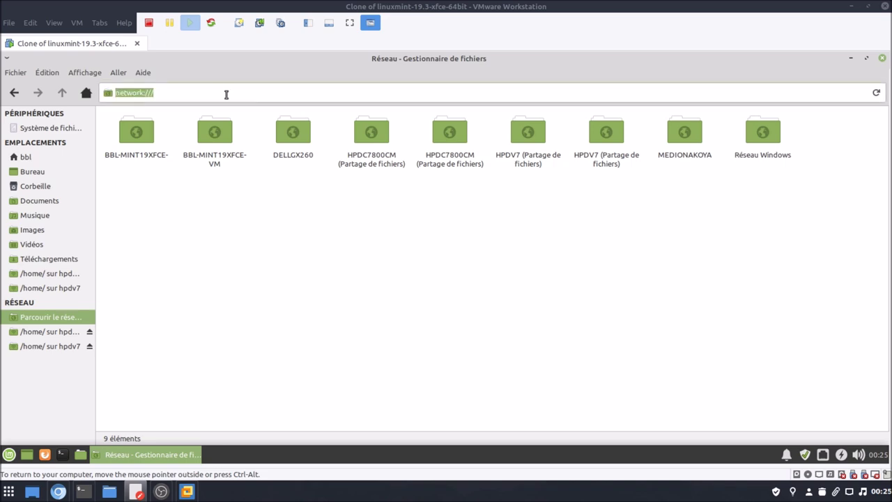
{"action": "type", "text": "smb://"}
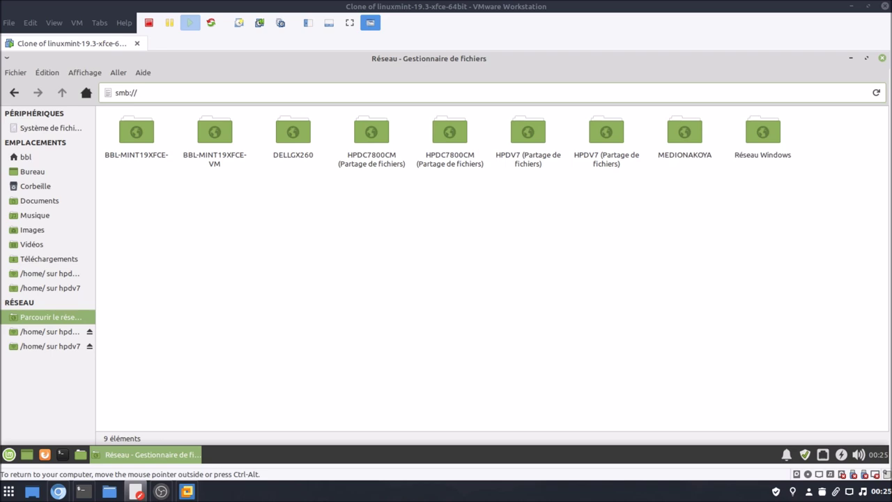
{"action": "type", "text": "dellgx260"}
{"action": "type", "text": "/"}
{"action": "type", "text": "emtec"}
{"action": "key", "text": "Return"}
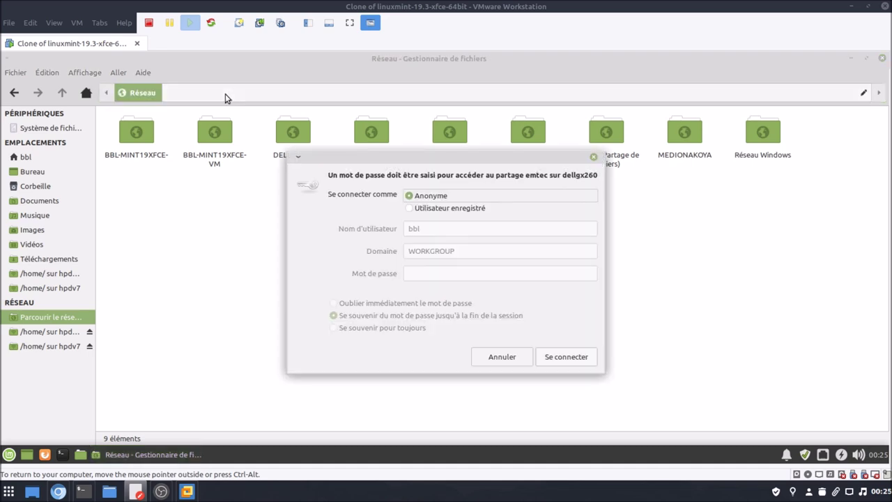
Log into the dellgx260 emtec share as a registered user, remembering the password forever.
{"action": "left_click", "coordinate": [411, 209]}
{"action": "double_click", "coordinate": [430, 232]}
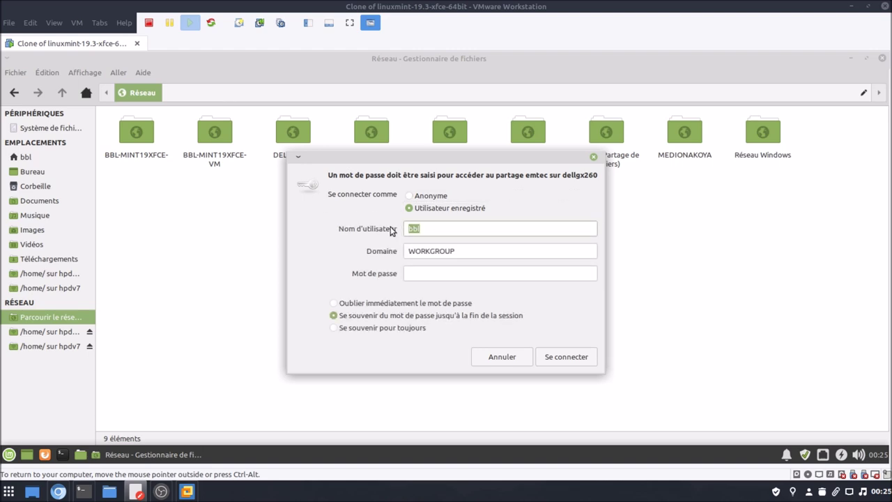
{"action": "type", "text": "Amaury-Proprio"}
{"action": "left_click", "coordinate": [461, 274]}
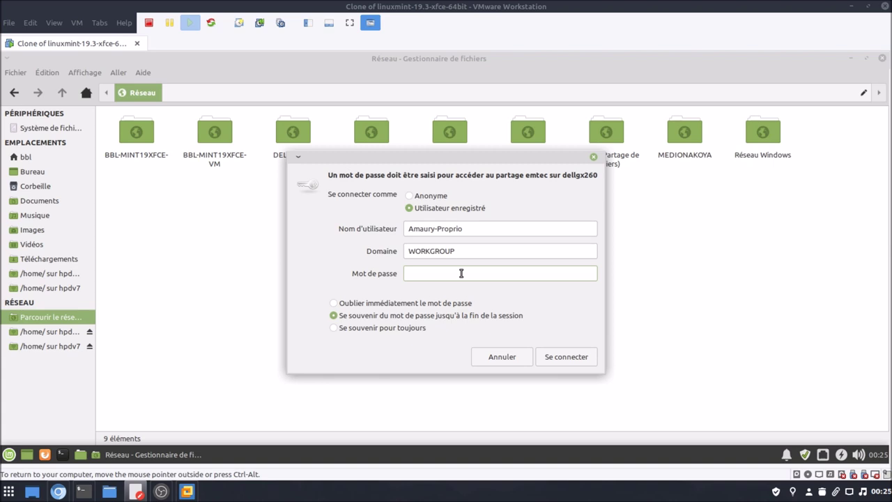
{"action": "type", "text": "••••••••"}
{"action": "left_click", "coordinate": [414, 329]}
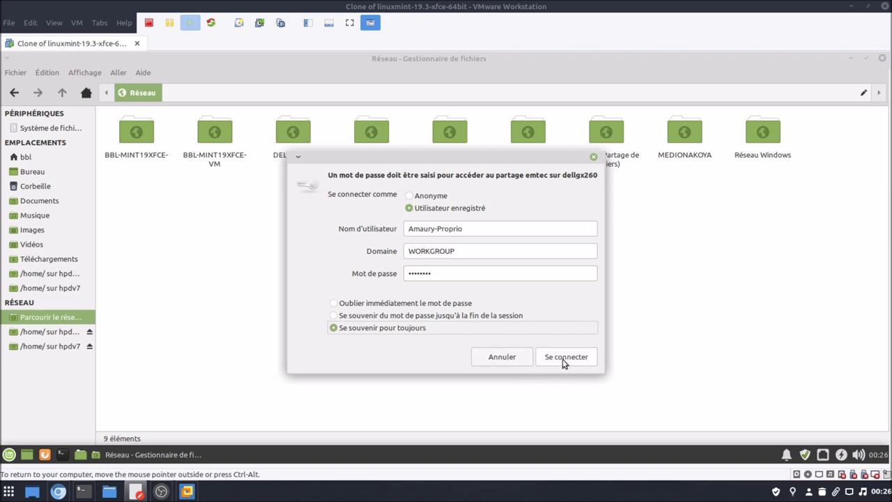
{"action": "left_click", "coordinate": [565, 357]}
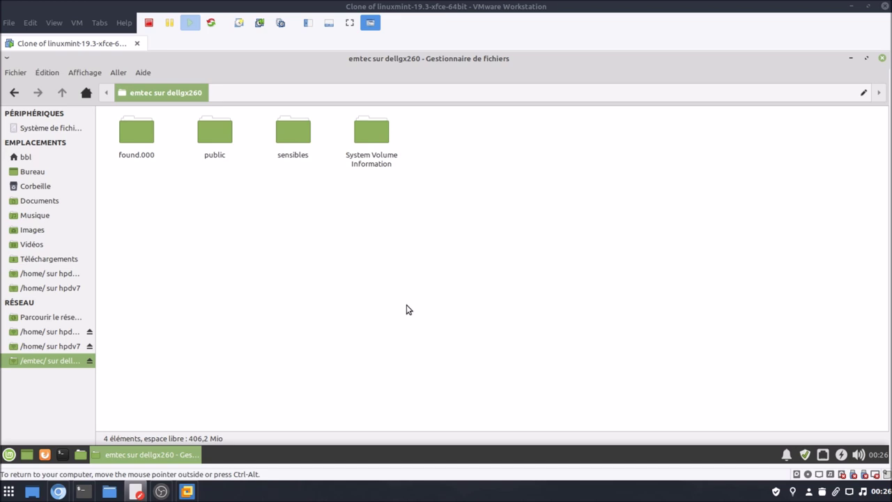
Peek into emtec's public/linux folder, return to the network list, open a guest terminal, then show the host's file manager.
{"action": "double_click", "coordinate": [224, 136]}
{"action": "double_click", "coordinate": [126, 133]}
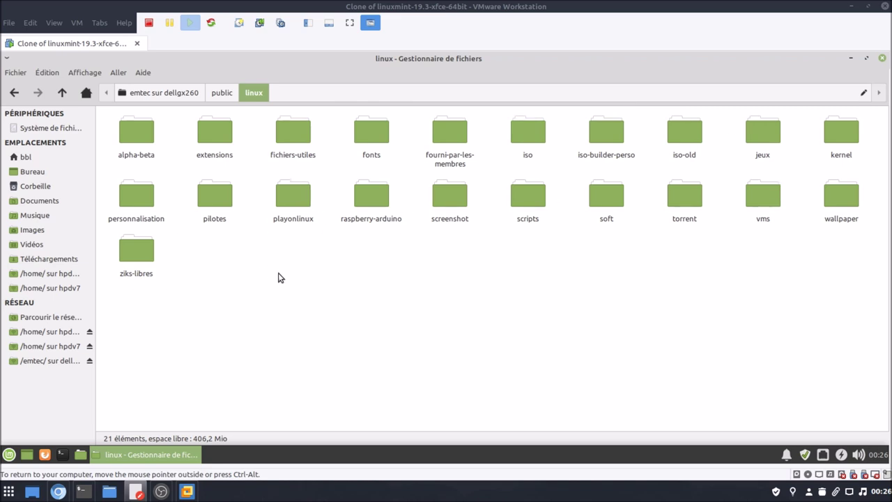
{"action": "left_click", "coordinate": [72, 315]}
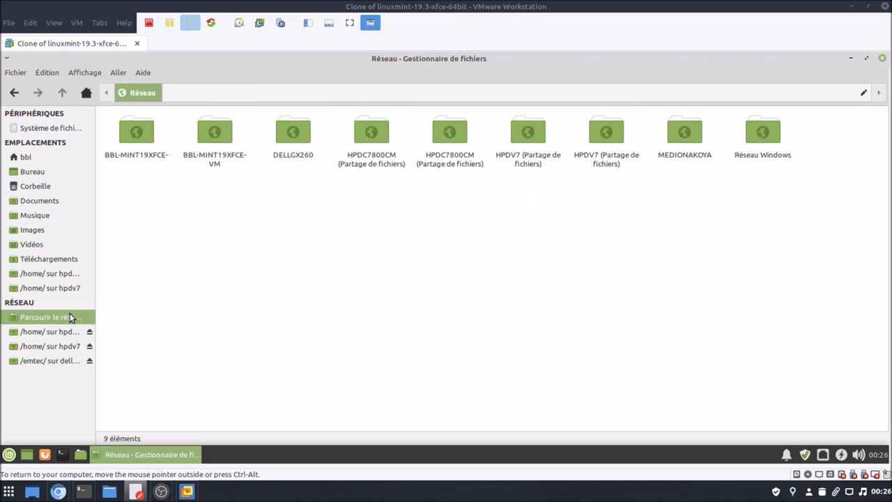
{"action": "left_click", "coordinate": [63, 455]}
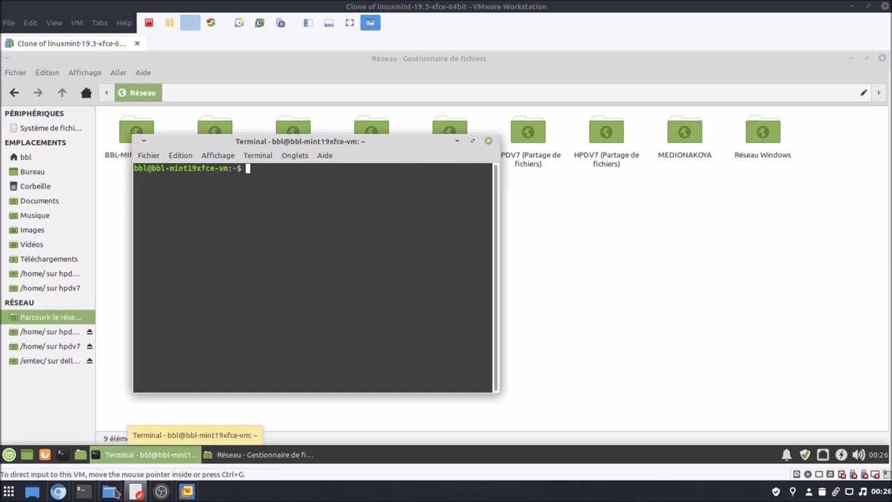
{"action": "left_click", "coordinate": [112, 491]}
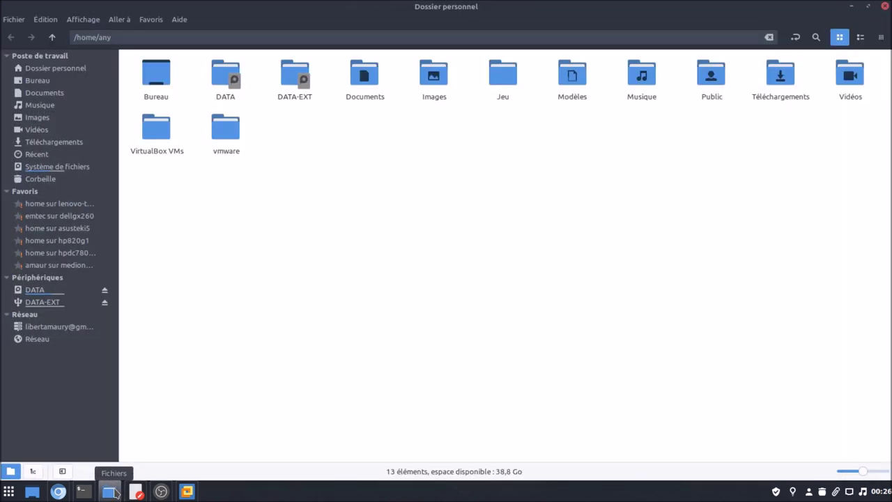
From Network on the host, go to smb://bbl-mint19xfce-vm/home in Nemo.
{"action": "left_click", "coordinate": [52, 342]}
{"action": "left_click", "coordinate": [231, 37]}
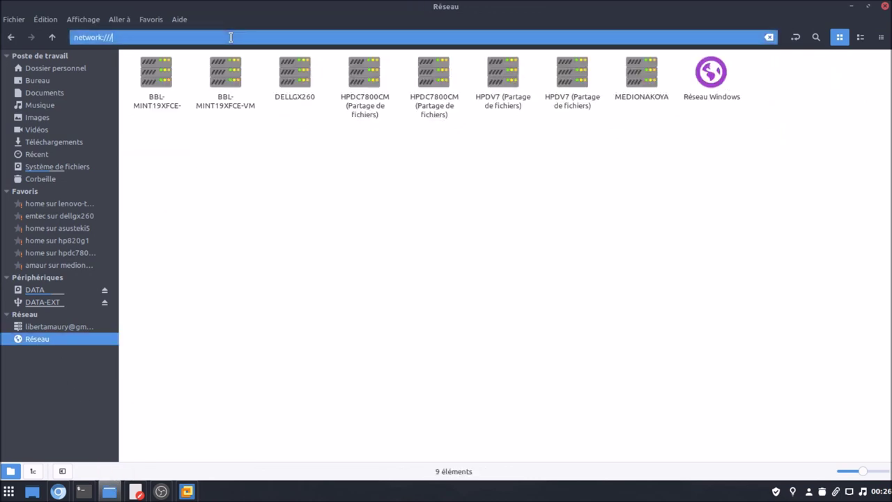
{"action": "left_click_drag", "start_coordinate": [141, 39], "coordinate": [73, 36]}
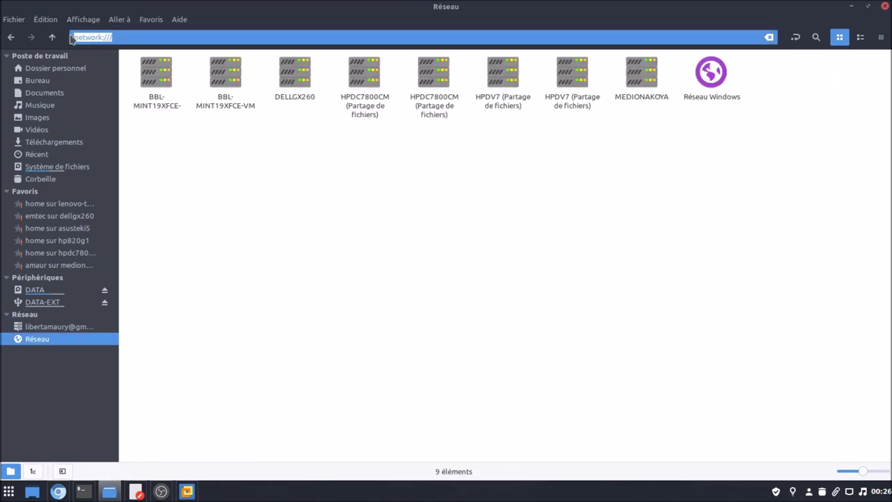
{"action": "type", "text": "smb://bbl-min"}
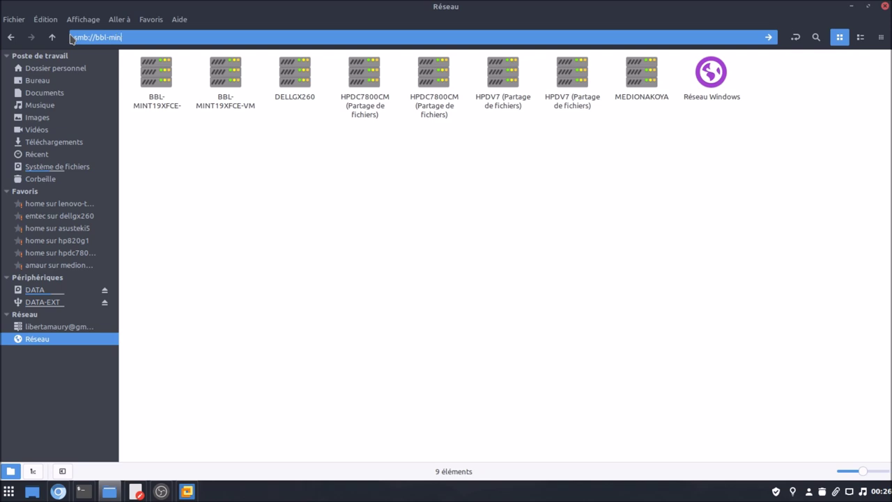
{"action": "type", "text": "t19xfce-vm/home"}
{"action": "key", "text": "Return"}
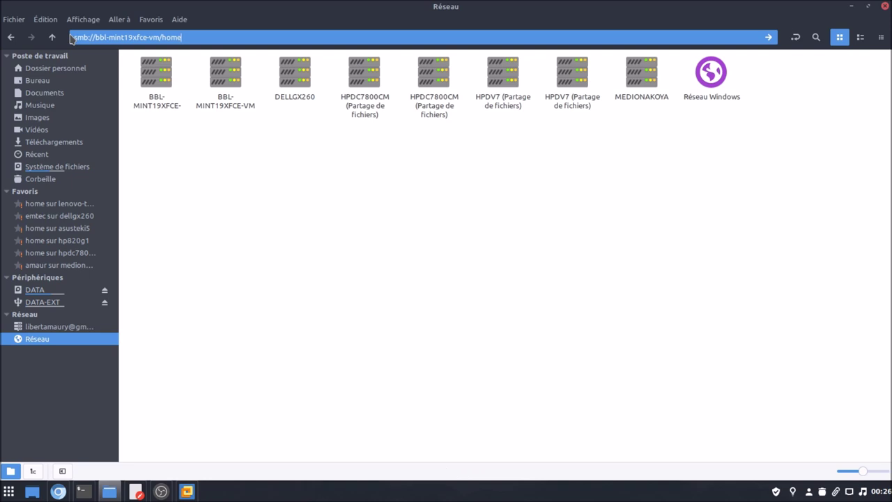
Connect as a registered user with the VM account's username and password.
{"action": "left_click", "coordinate": [457, 202]}
{"action": "left_click", "coordinate": [433, 221]}
{"action": "key", "text": "BackSpace"}
{"action": "key", "text": "BackSpace"}
{"action": "key", "text": "BackSpace"}
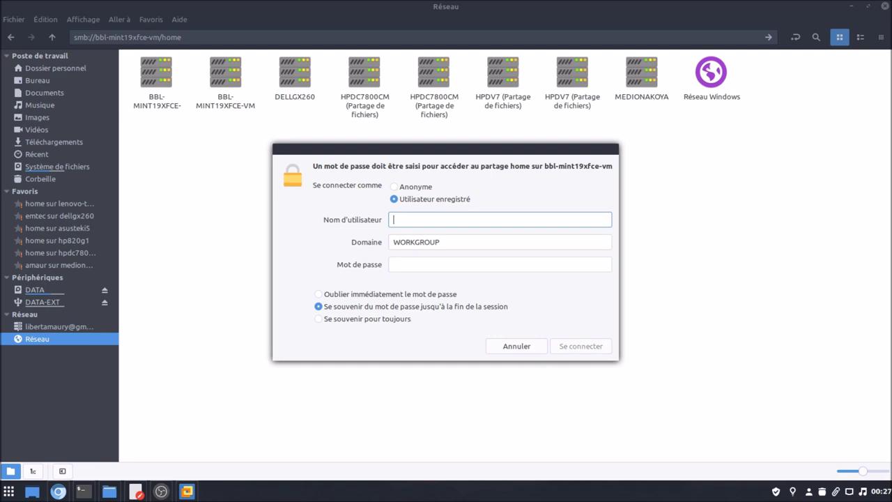
{"action": "type", "text": "bbl"}
{"action": "key", "text": "Tab"}
{"action": "key", "text": "Tab"}
{"action": "type", "text": "**"}
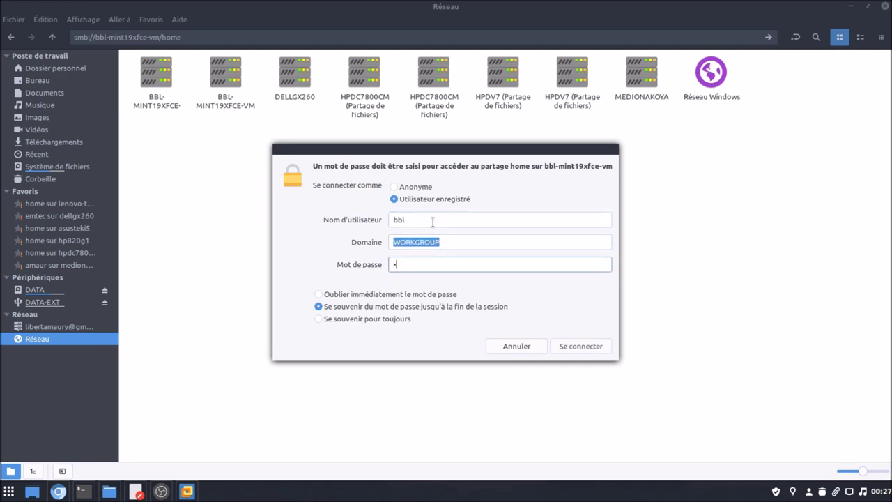
{"action": "type", "text": "****"}
{"action": "left_click", "coordinate": [573, 348]}
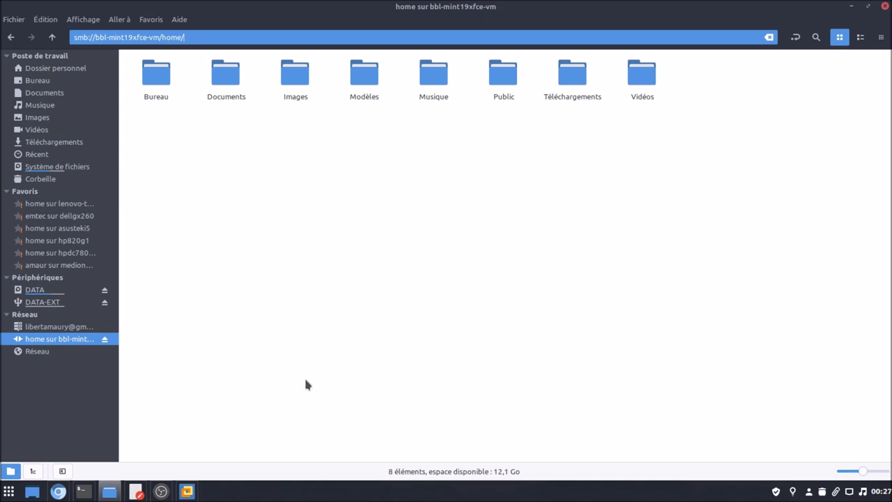
Back in the Mint VM, close the terminal and check the empty Documents folder.
{"action": "left_click", "coordinate": [187, 492]}
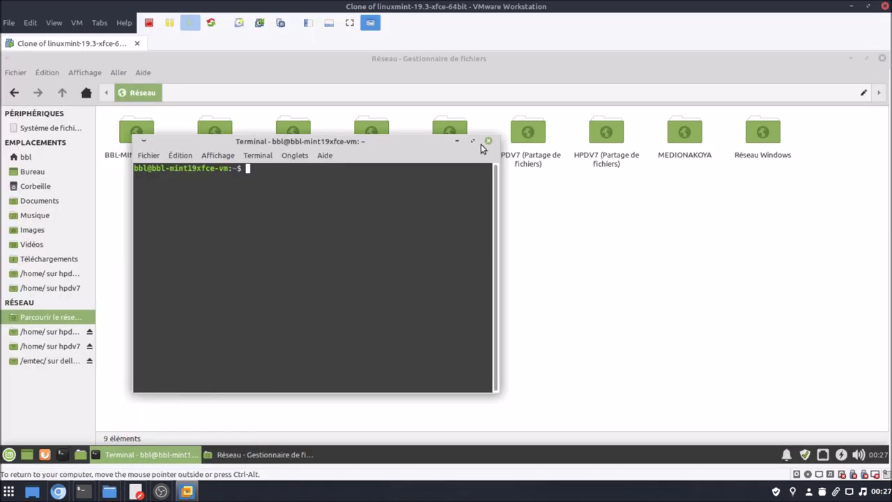
{"action": "left_click", "coordinate": [487, 140]}
{"action": "left_click", "coordinate": [42, 202]}
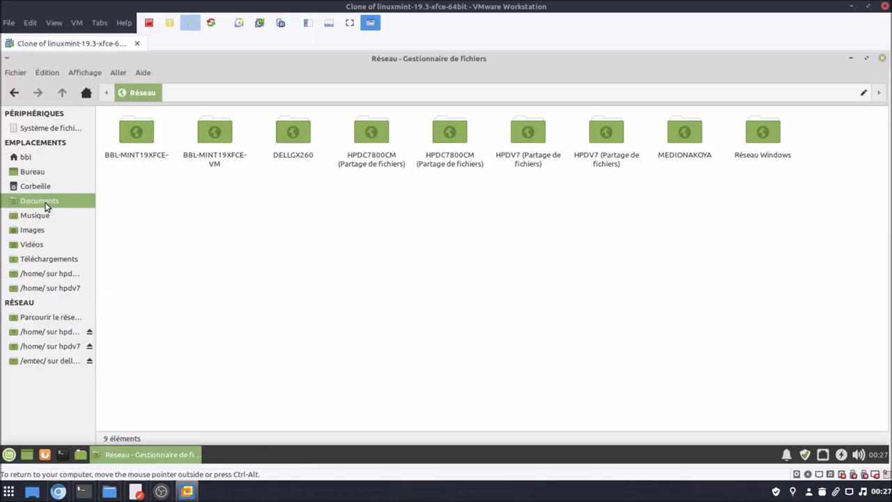
{"action": "right_click", "coordinate": [219, 188]}
{"action": "left_click", "coordinate": [154, 205]}
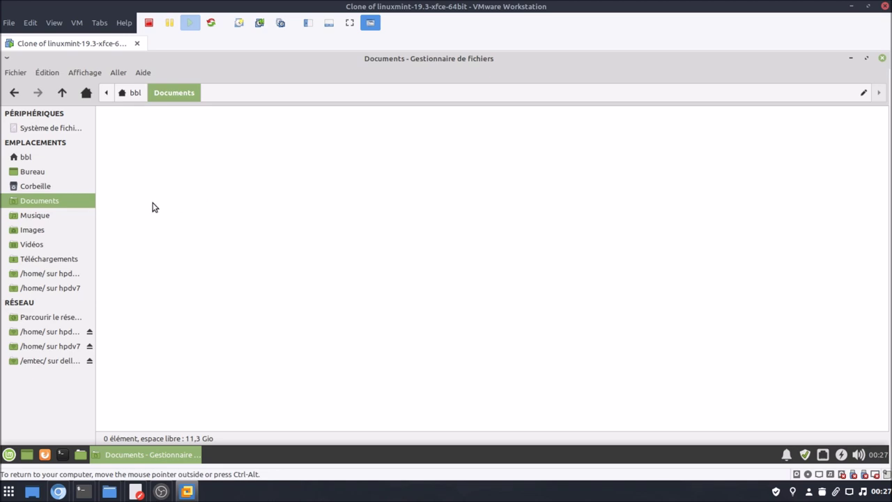
Copy the linuxmint-tara folder from /usr/share/backgrounds in the guest.
{"action": "left_click", "coordinate": [52, 130]}
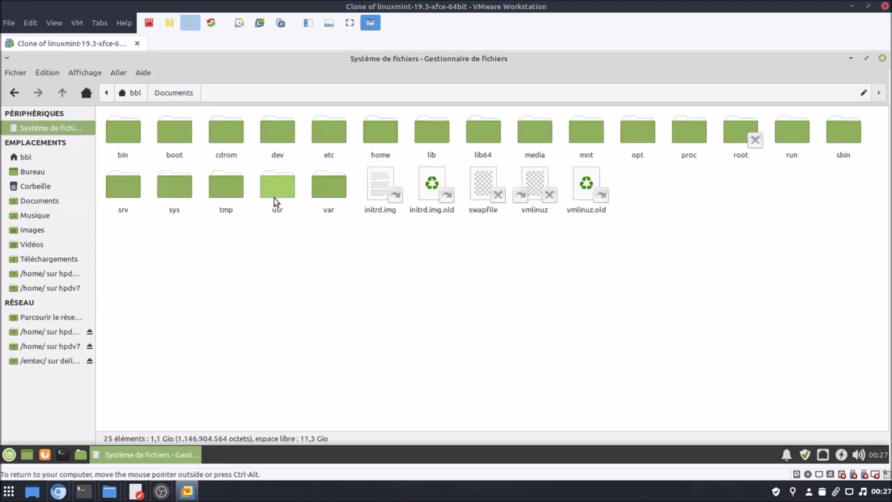
{"action": "double_click", "coordinate": [278, 187]}
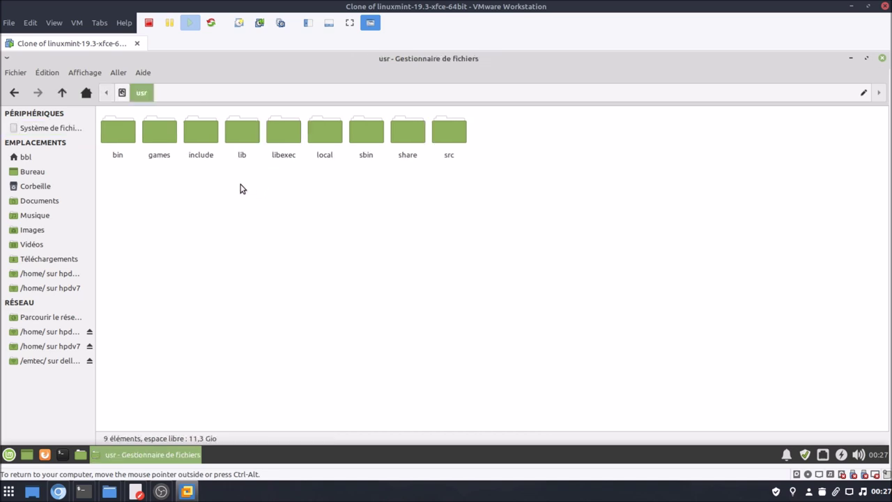
{"action": "double_click", "coordinate": [400, 141]}
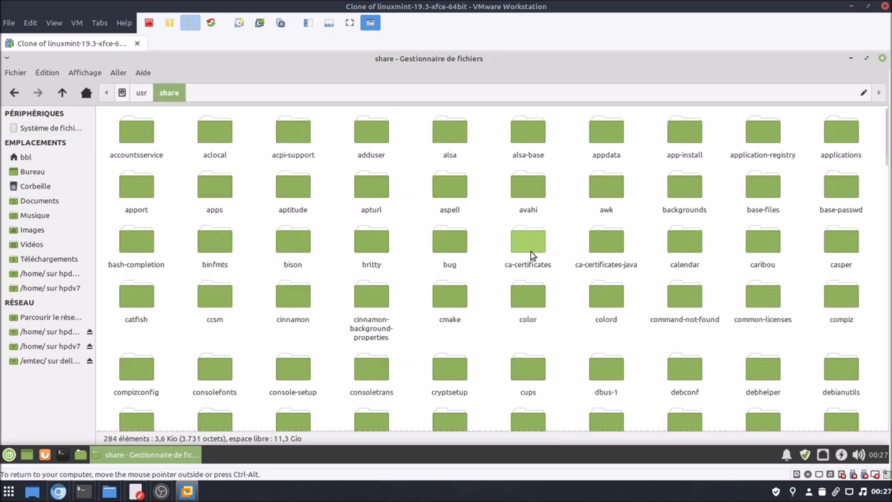
{"action": "double_click", "coordinate": [673, 198]}
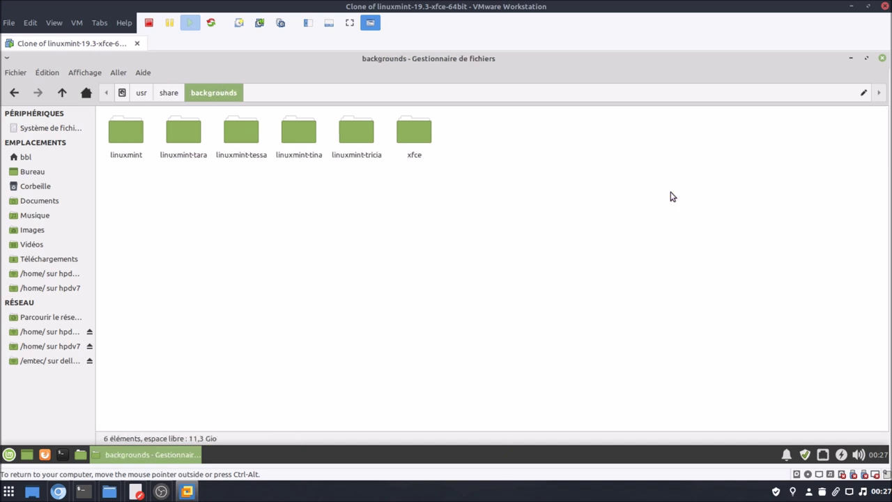
{"action": "left_click", "coordinate": [187, 138]}
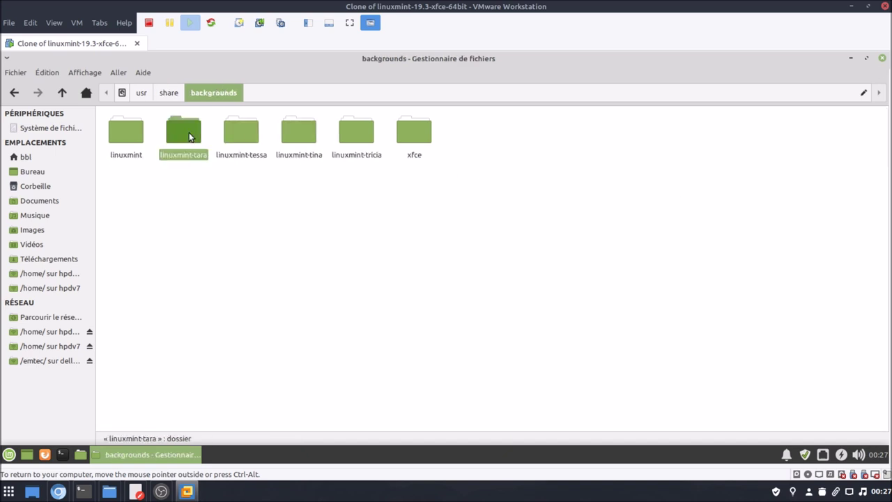
{"action": "right_click", "coordinate": [189, 137]}
{"action": "left_click", "coordinate": [213, 237]}
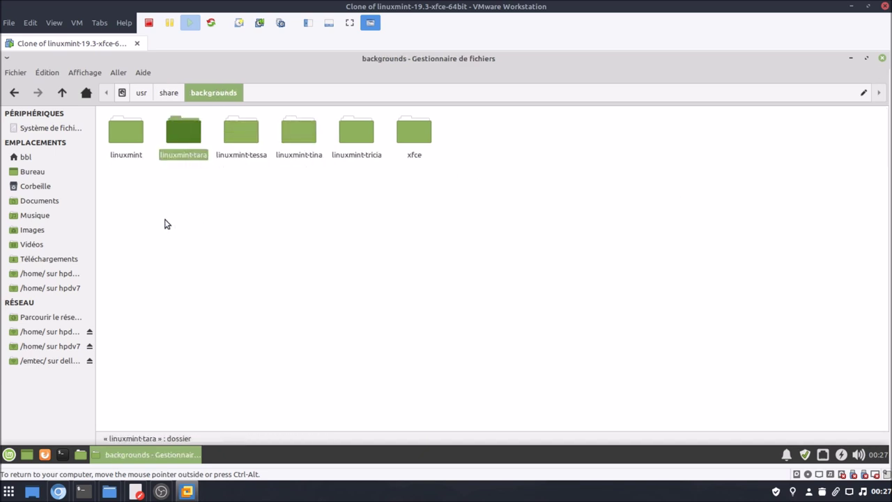
Paste linuxmint-tara into the guest's Images folder and open the copy.
{"action": "left_click", "coordinate": [56, 229]}
{"action": "right_click", "coordinate": [207, 223]}
{"action": "left_click", "coordinate": [232, 262]}
{"action": "left_click", "coordinate": [111, 129]}
{"action": "double_click", "coordinate": [112, 129]}
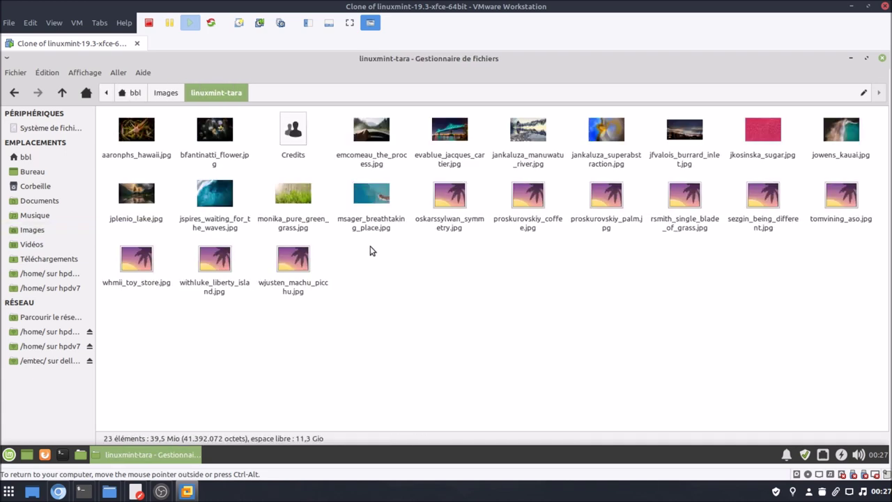
On the host, open Images/linuxmint-tara in the share to view the wallpapers.
{"action": "left_click", "coordinate": [122, 485]}
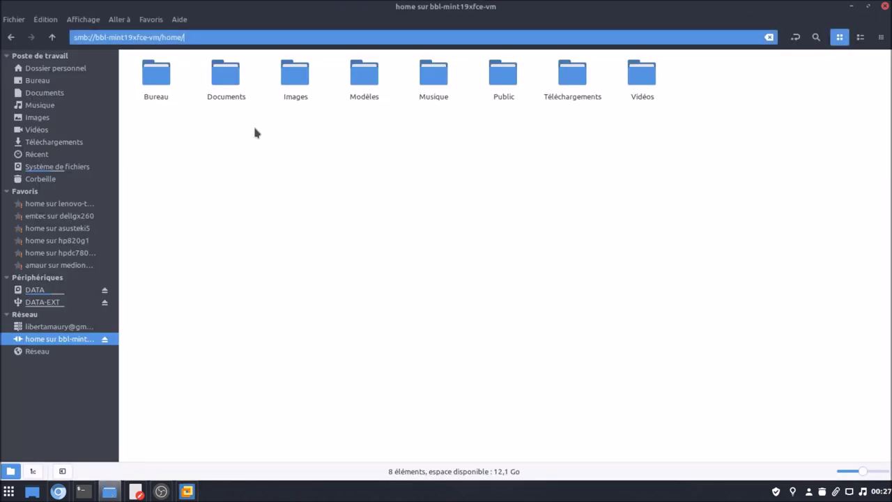
{"action": "left_click", "coordinate": [298, 73]}
{"action": "double_click", "coordinate": [298, 73]}
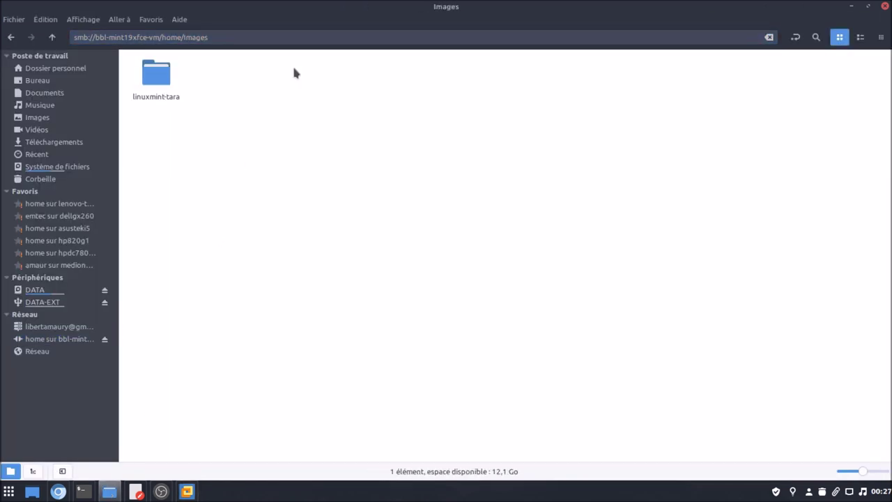
{"action": "double_click", "coordinate": [156, 73]}
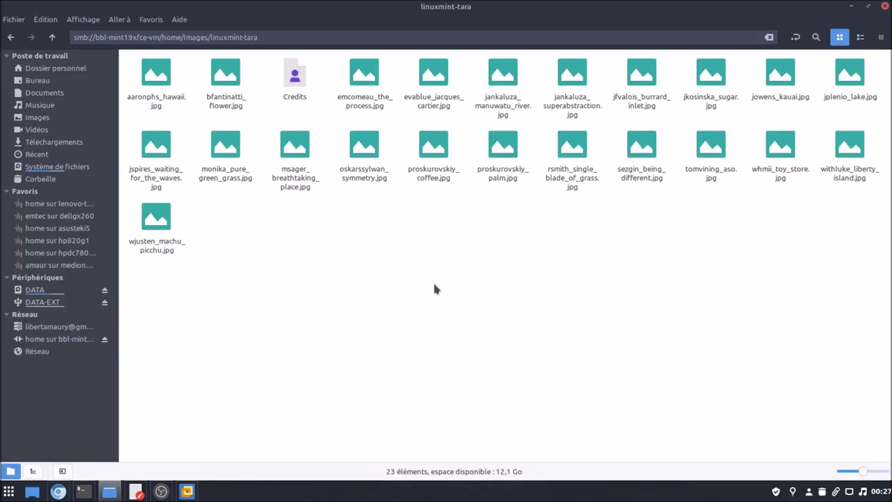